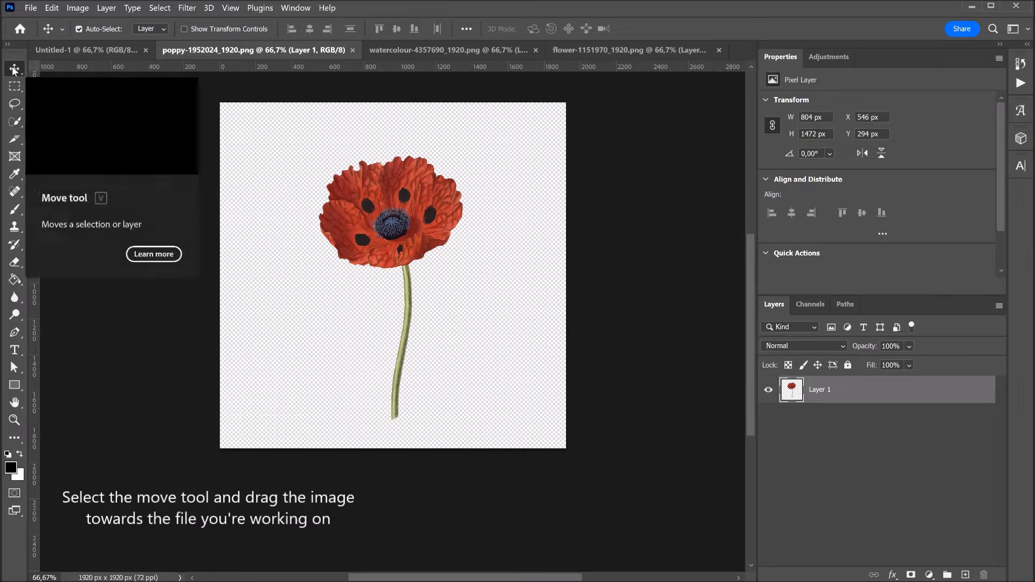
Copy the poppy into the Untitled-1 document and scale it to about 42.4%, with its stem end near the guide intersection.
{"action": "mouse_move", "coordinate": [386, 211]}
{"action": "left_mouse_down"}
{"action": "mouse_move", "coordinate": [86, 49]}
{"action": "mouse_move", "coordinate": [254, 157]}
{"action": "mouse_move", "coordinate": [401, 203]}
{"action": "left_mouse_up"}
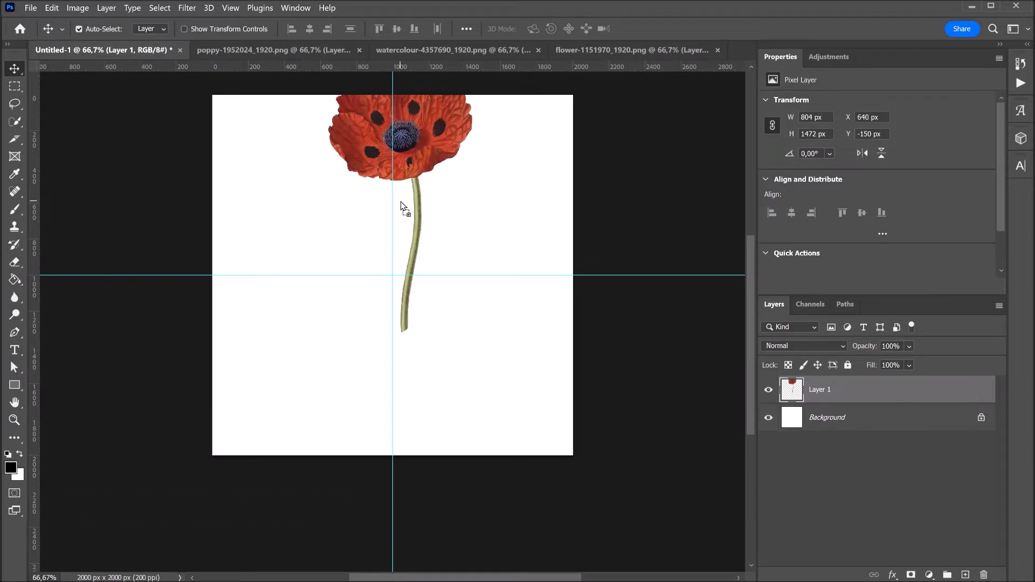
{"action": "key", "text": "ctrl+t"}
{"action": "left_click_drag", "start_coordinate": [326, 200], "coordinate": [392, 201]}
{"action": "left_click_drag", "start_coordinate": [472, 201], "coordinate": [393, 162]}
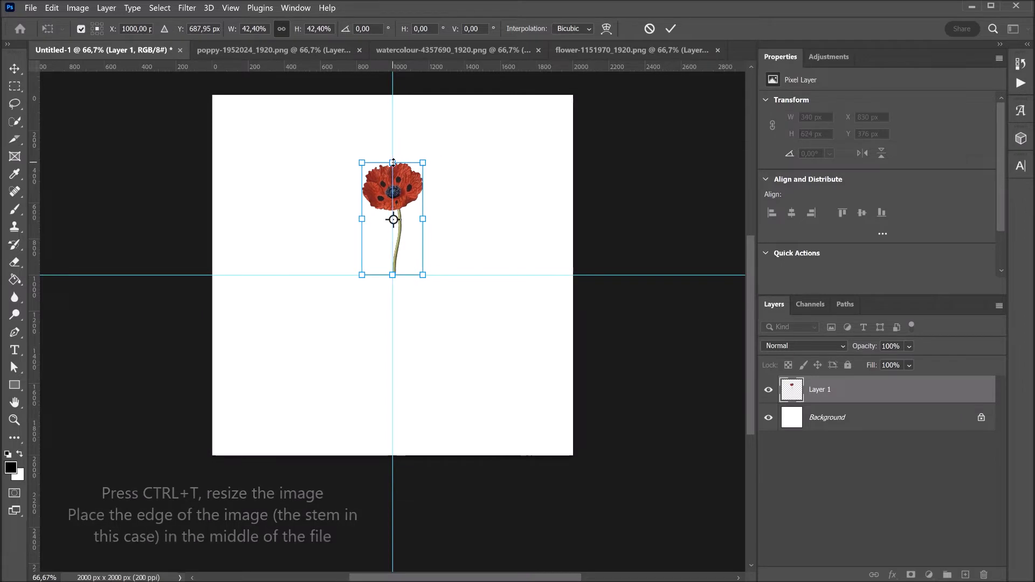
Nudge the poppy 9 px left so its stem end sits on the guide intersection, and commit the transform.
{"action": "key", "text": "Left"}
{"action": "key", "text": "Left"}
{"action": "key", "text": "Left"}
{"action": "key", "text": "Left"}
{"action": "key", "text": "Left"}
{"action": "key", "text": "Left"}
{"action": "key", "text": "Left"}
{"action": "key", "text": "Left"}
{"action": "key", "text": "Left"}
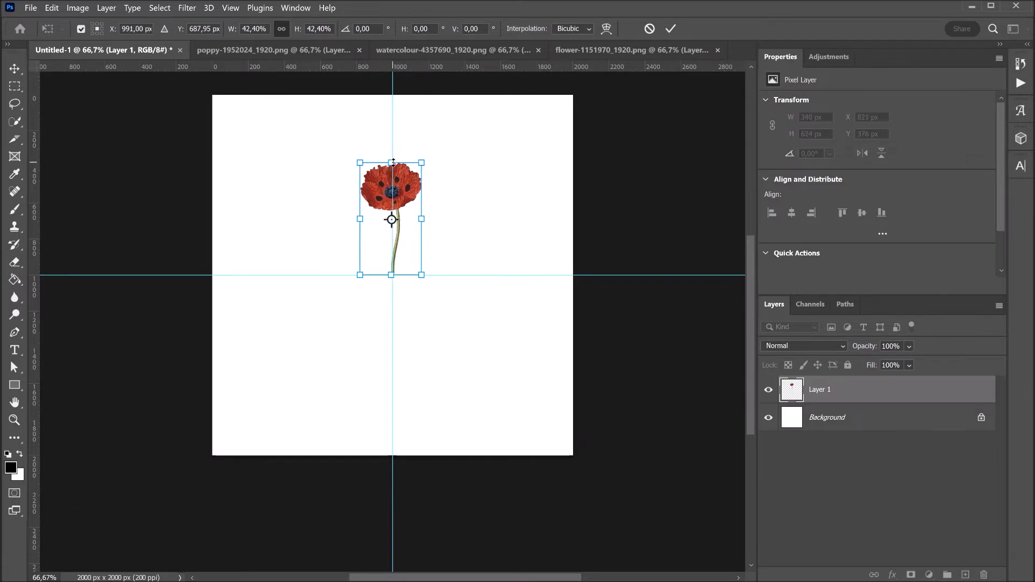
{"action": "left_click", "coordinate": [672, 29]}
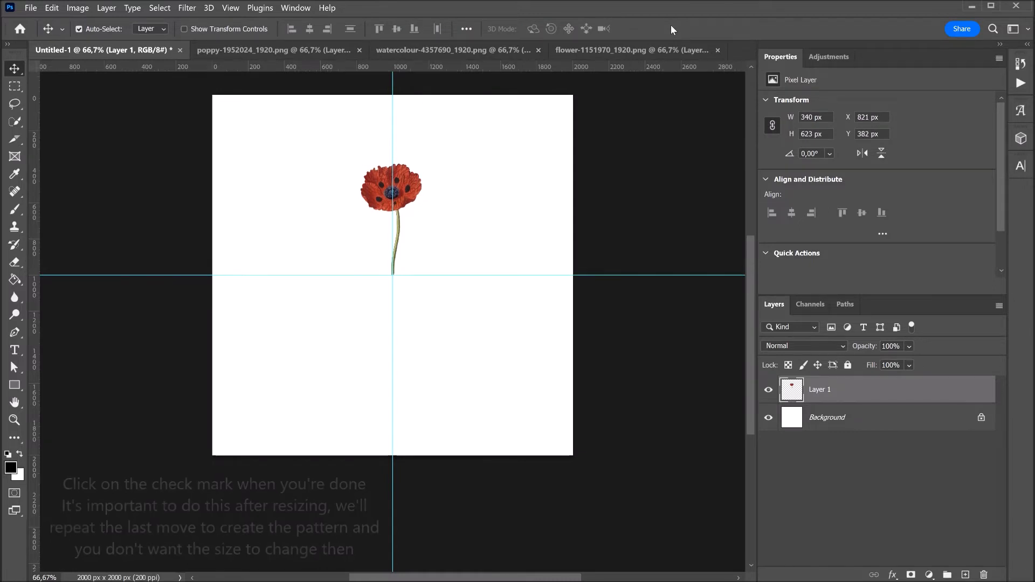
Rotate the poppy 20° around a reference point placed at the guide intersection.
{"action": "key", "text": "ctrl+t"}
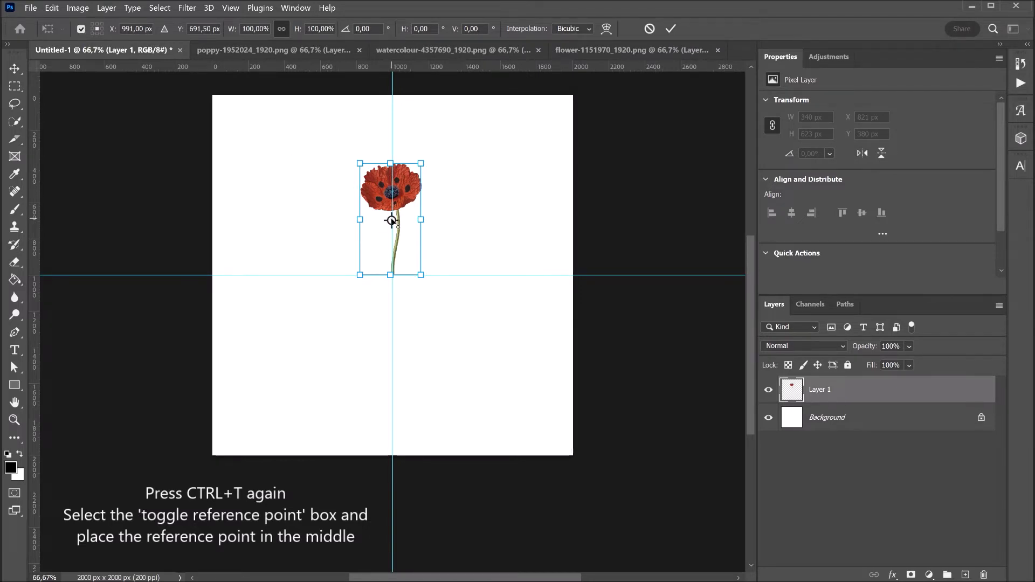
{"action": "left_click_drag", "start_coordinate": [392, 220], "coordinate": [391, 277]}
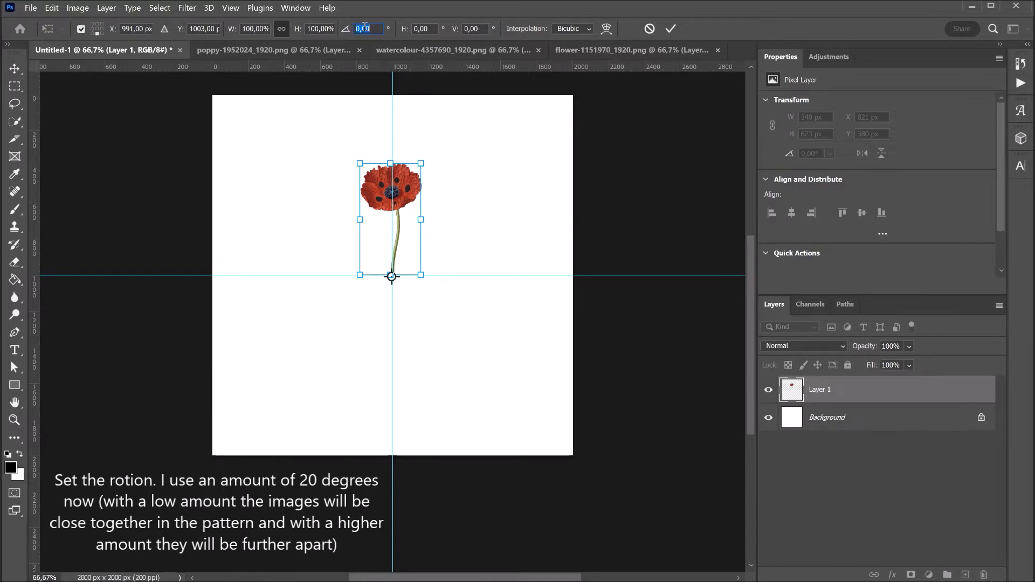
{"action": "type", "text": "20"}
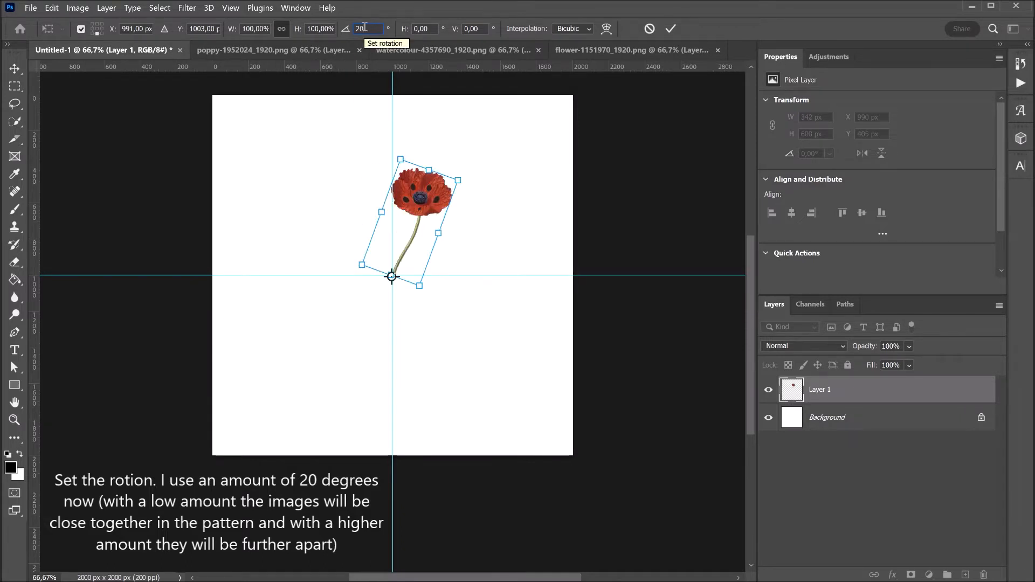
{"action": "key", "text": "Return"}
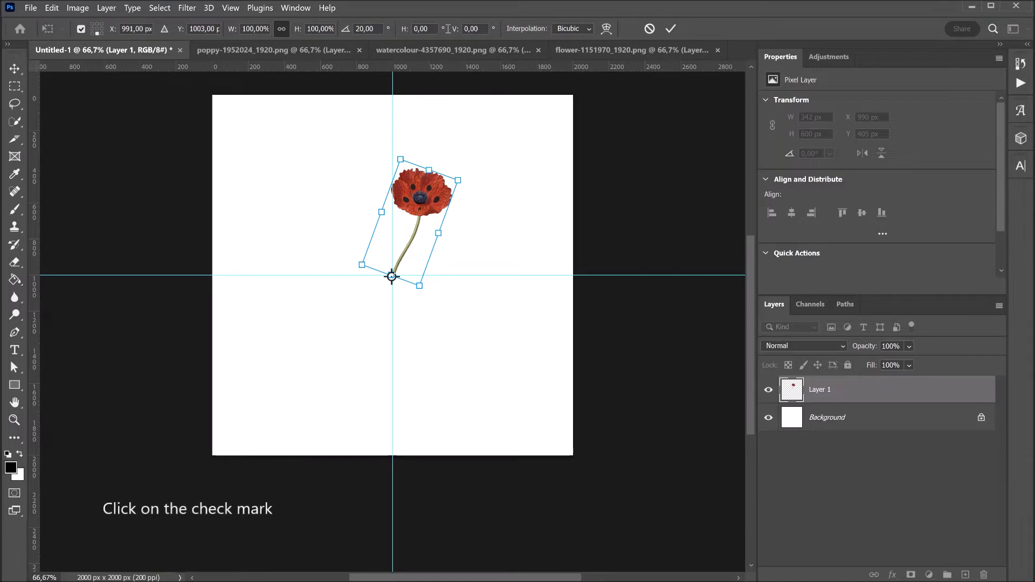
{"action": "left_click", "coordinate": [669, 30]}
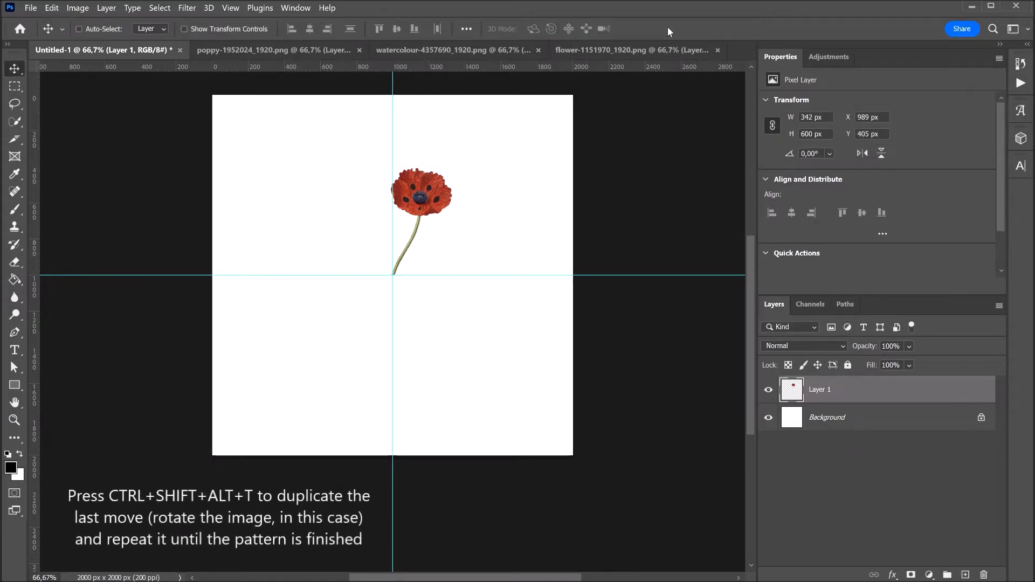
Repeat the 20° rotation on duplicates of the poppy, making 17 copies that complete a full ring.
{"action": "key", "text": "ctrl+shift+alt+t"}
{"action": "key", "text": "ctrl+shift+alt+t"}
{"action": "key", "text": "ctrl+shift+alt+t"}
{"action": "key", "text": "ctrl+shift+alt+t"}
{"action": "key", "text": "ctrl+shift+alt+t"}
{"action": "key", "text": "ctrl+shift+alt+t"}
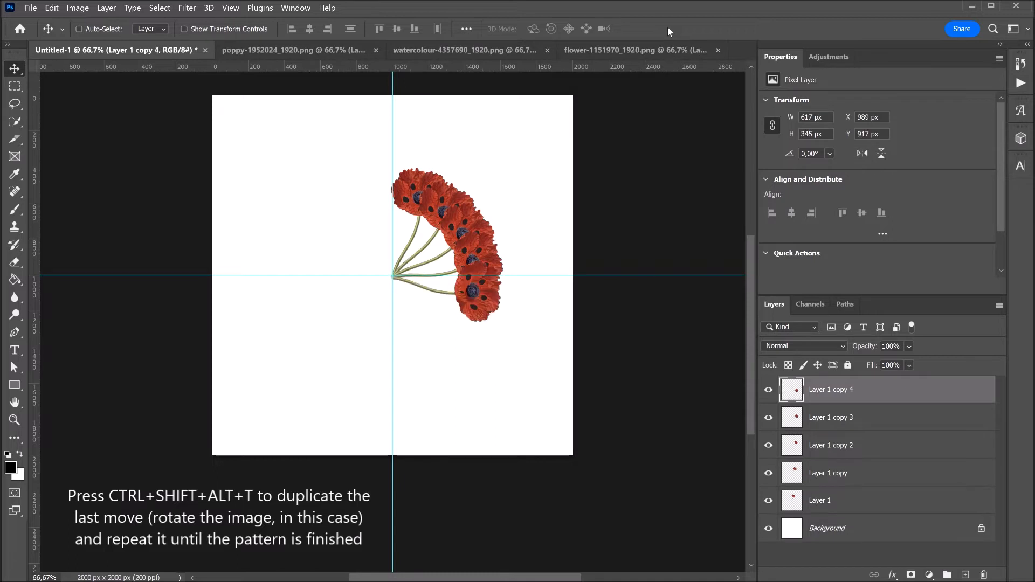
{"action": "key", "text": "ctrl+shift+alt+t"}
{"action": "key", "text": "ctrl+shift+alt+t"}
{"action": "key", "text": "ctrl+shift+alt+t"}
{"action": "key", "text": "ctrl+shift+alt+t"}
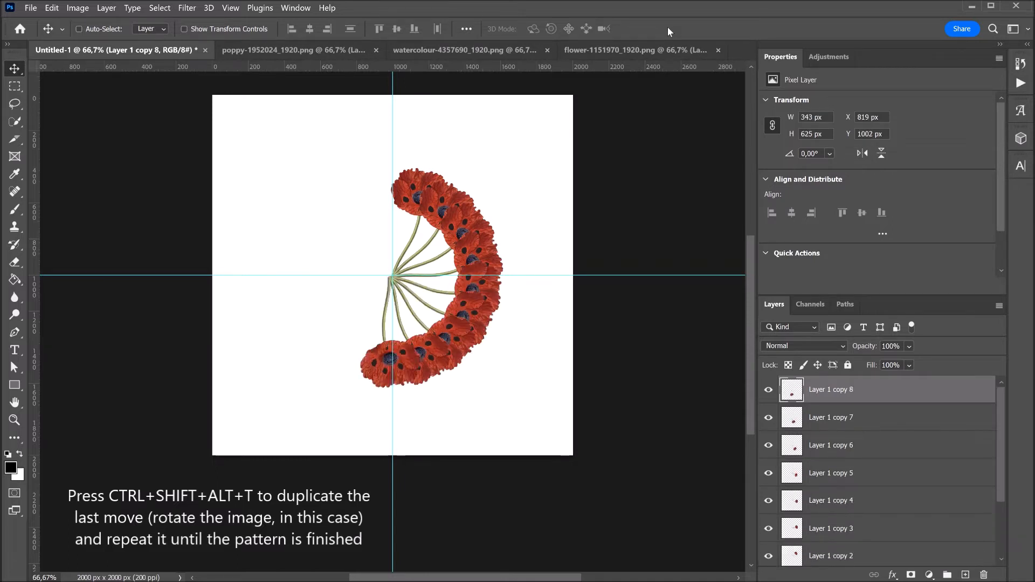
{"action": "key", "text": "ctrl+shift+alt+t"}
{"action": "key", "text": "ctrl+shift+alt+t"}
{"action": "key", "text": "ctrl+shift+alt+t"}
{"action": "key", "text": "ctrl+shift+alt+t"}
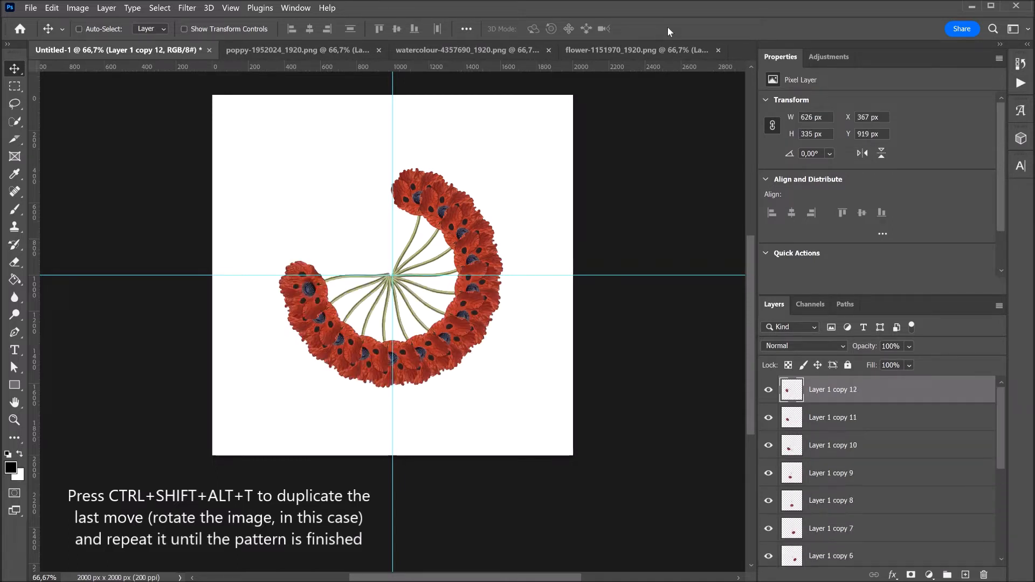
{"action": "key", "text": "ctrl+shift+alt+t"}
{"action": "key", "text": "ctrl+shift+alt+t"}
{"action": "key", "text": "ctrl+shift+alt+t"}
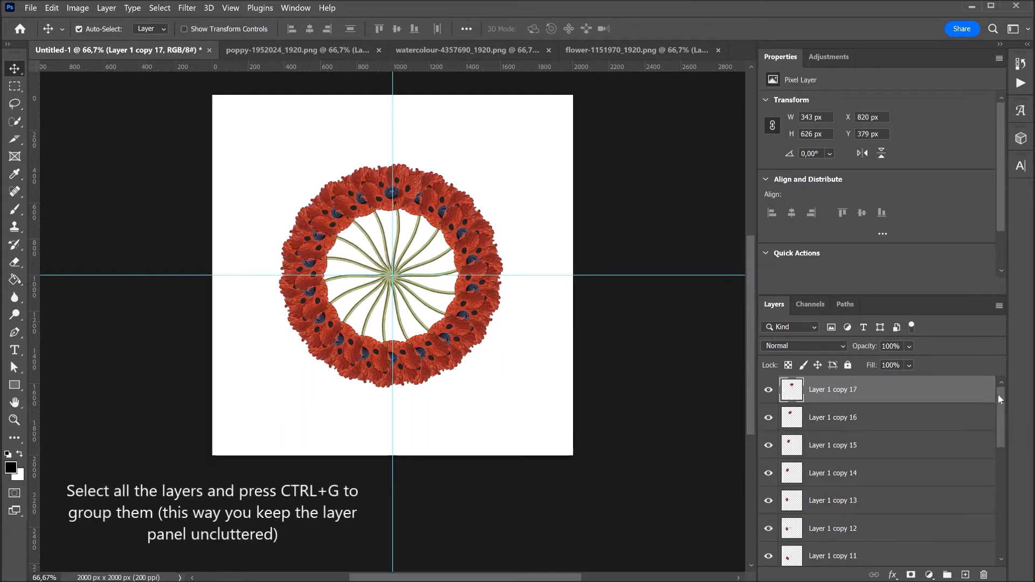
Select all the poppy layers from Layer 1 copy 17 down to Layer 1 and group them.
{"action": "left_click_drag", "start_coordinate": [998, 397], "coordinate": [1003, 540]}
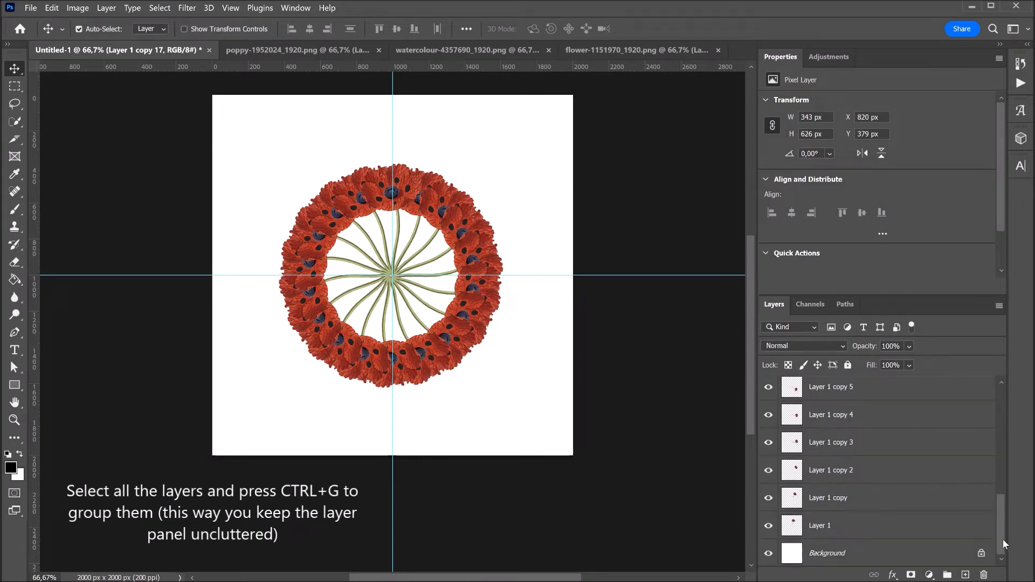
{"action": "left_click", "coordinate": [948, 533], "text": "shift"}
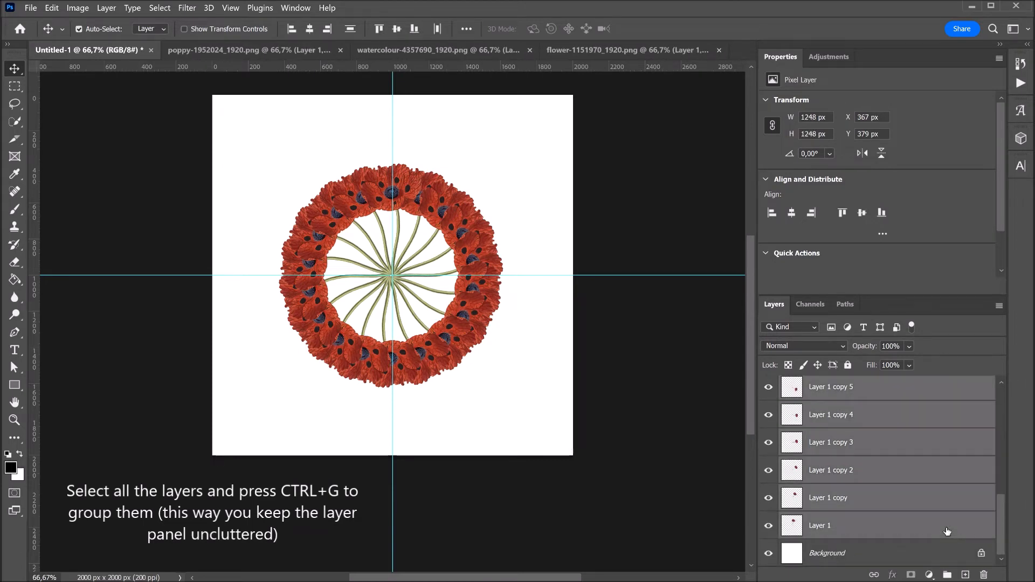
{"action": "key", "text": "ctrl+g"}
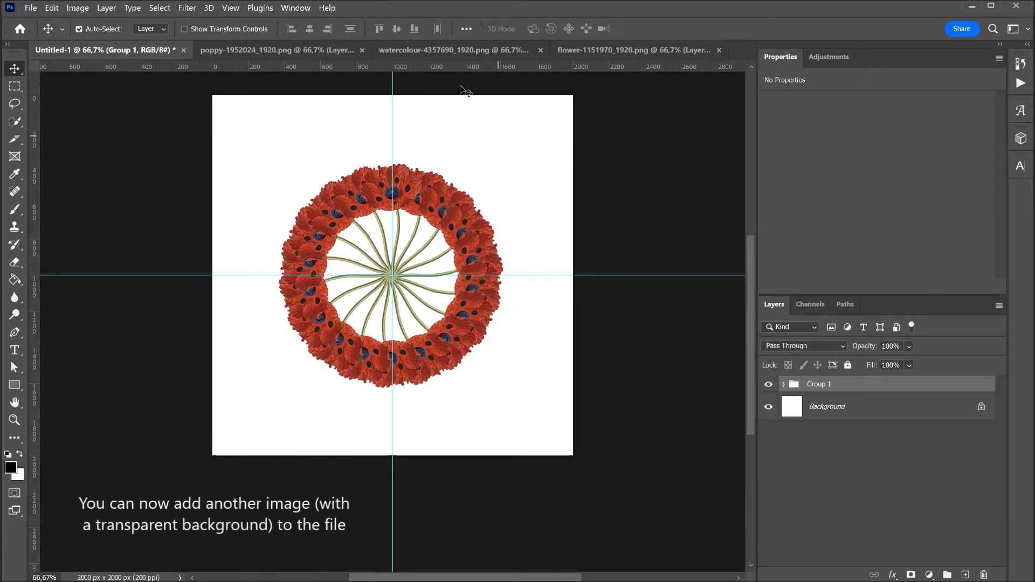
Copy the pink leaf from watercolour-4357690_1920.png into Untitled-1 and place its layer below Group 1.
{"action": "left_click", "coordinate": [448, 50]}
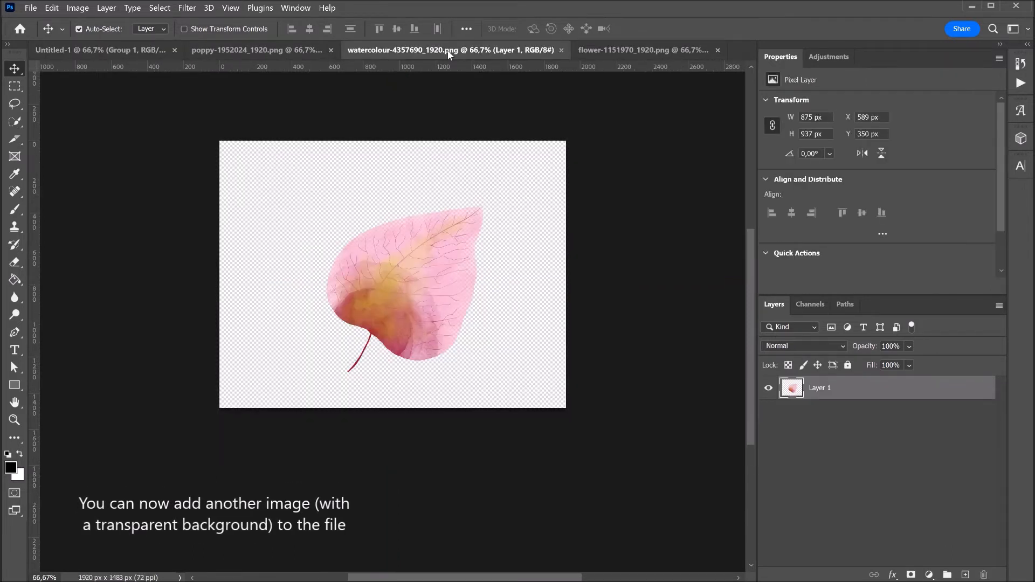
{"action": "left_click_drag", "start_coordinate": [426, 256], "coordinate": [438, 159]}
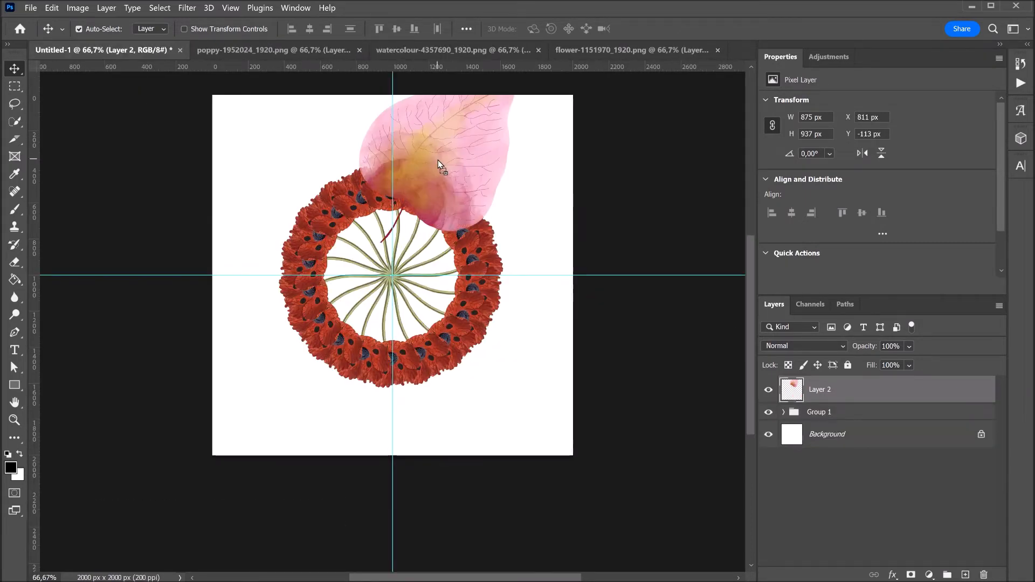
{"action": "left_click_drag", "start_coordinate": [959, 395], "coordinate": [958, 422]}
Scale the leaf to about 32% and position it so its tip sticks out behind the poppy ring's upper-right edge.
{"action": "key", "text": "ctrl+t"}
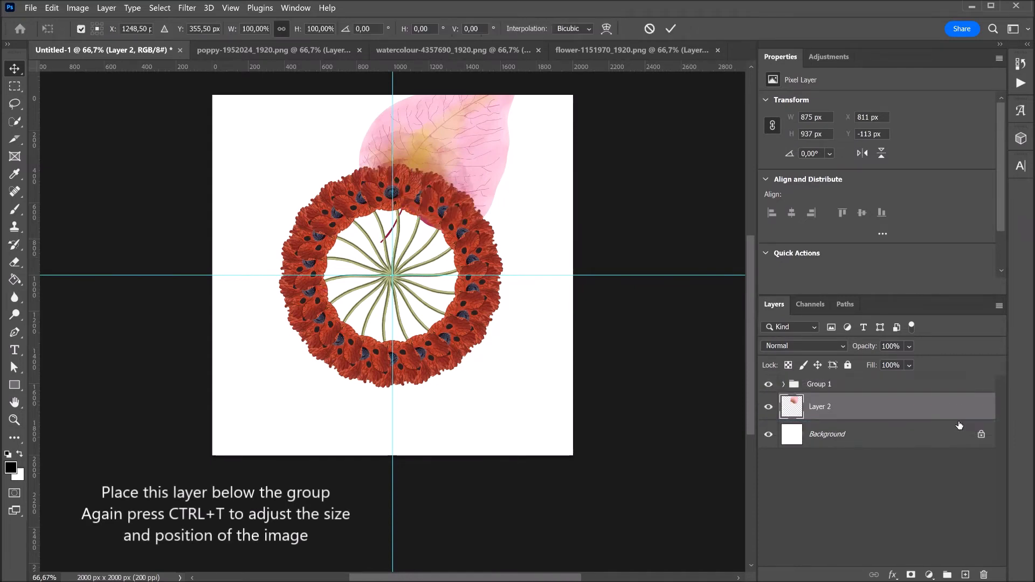
{"action": "left_click_drag", "start_coordinate": [463, 134], "coordinate": [503, 157]}
{"action": "left_click_drag", "start_coordinate": [555, 96], "coordinate": [472, 172]}
{"action": "left_click_drag", "start_coordinate": [398, 264], "coordinate": [417, 244]}
{"action": "left_click_drag", "start_coordinate": [464, 195], "coordinate": [490, 165]}
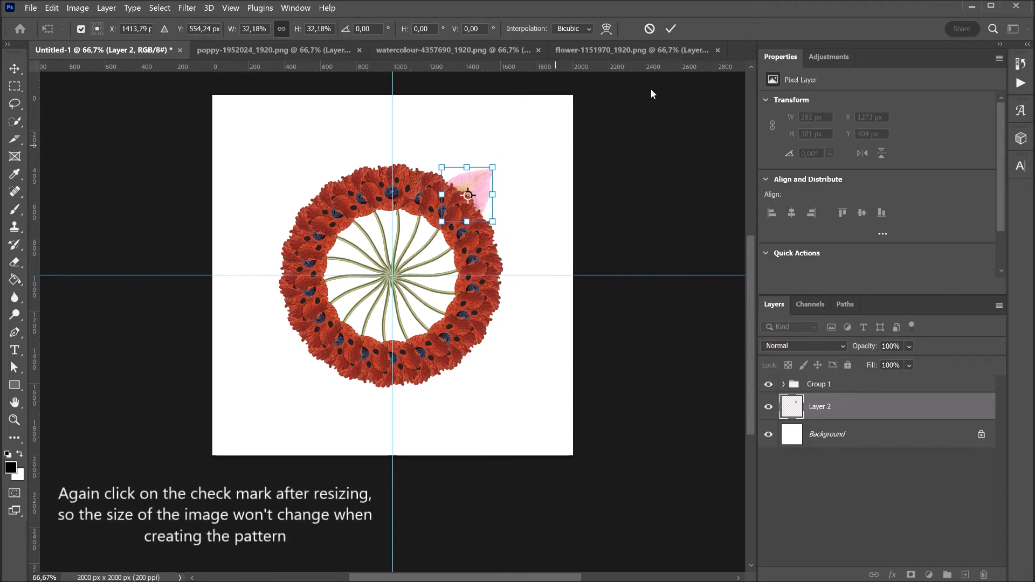
{"action": "left_click", "coordinate": [672, 30]}
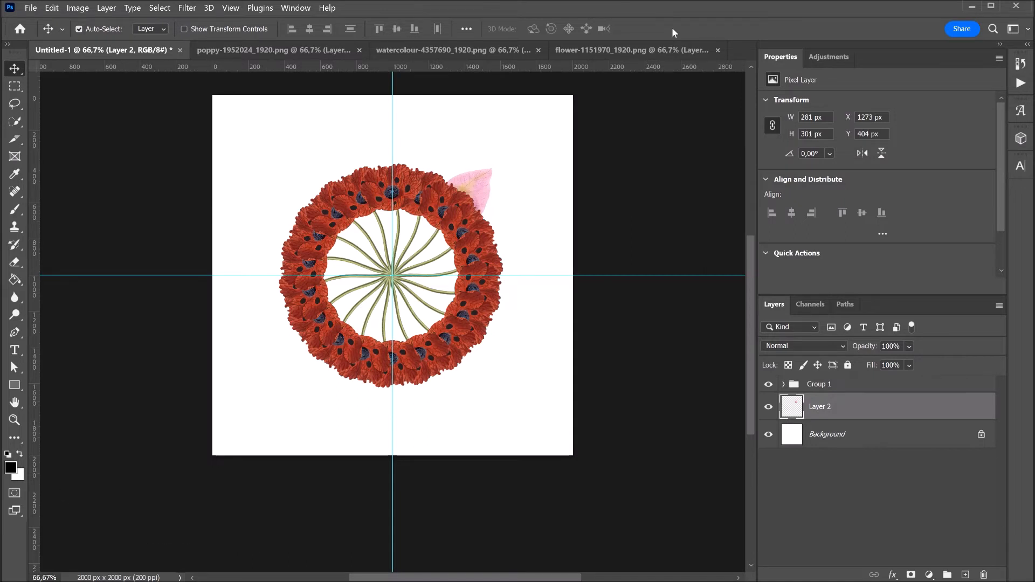
Rotate the leaf 10° around a reference point placed at the guide intersection.
{"action": "key", "text": "ctrl+t"}
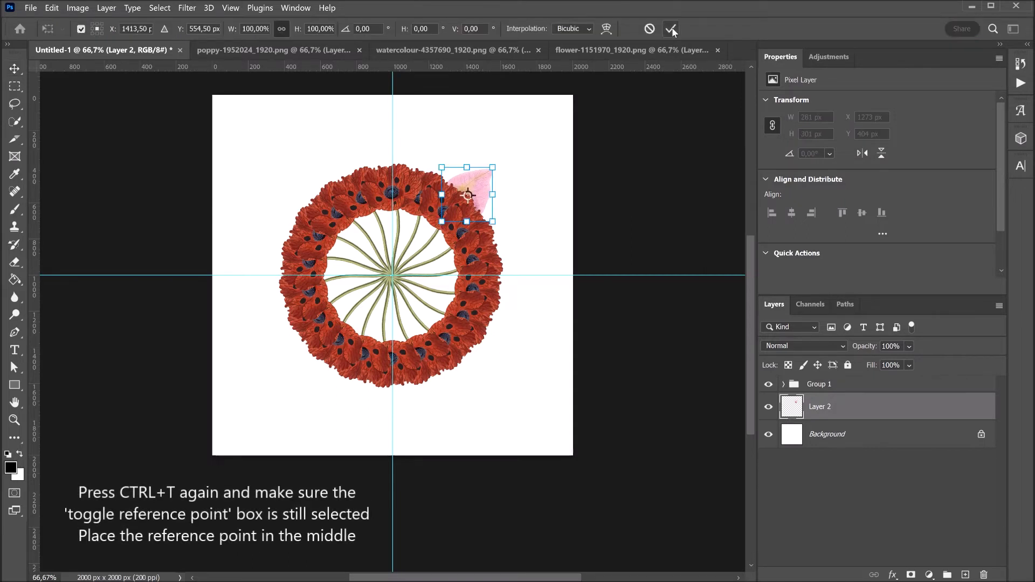
{"action": "left_click", "coordinate": [81, 29]}
{"action": "left_click", "coordinate": [81, 29]}
{"action": "left_click_drag", "start_coordinate": [467, 195], "coordinate": [393, 274]}
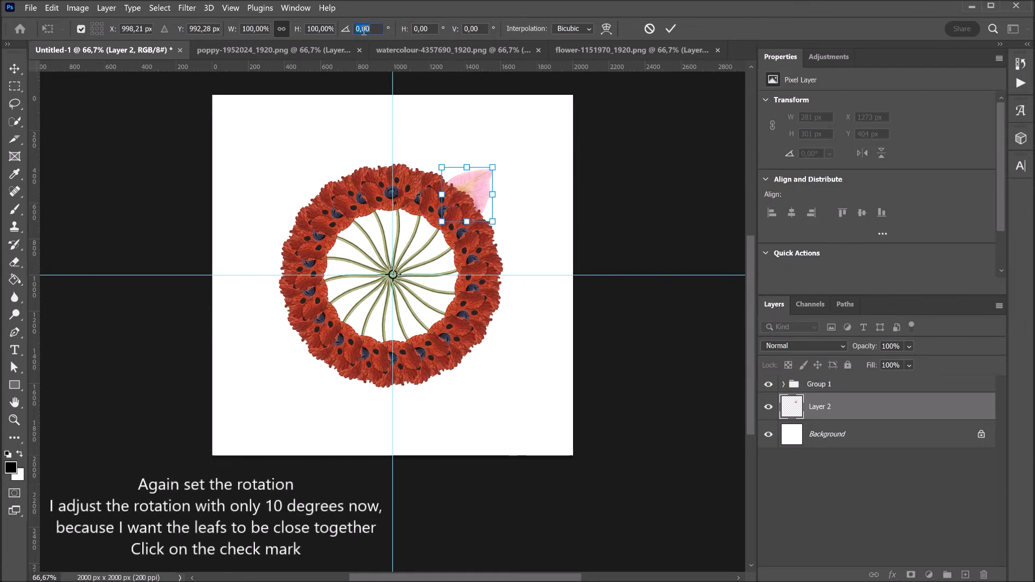
{"action": "type", "text": "10"}
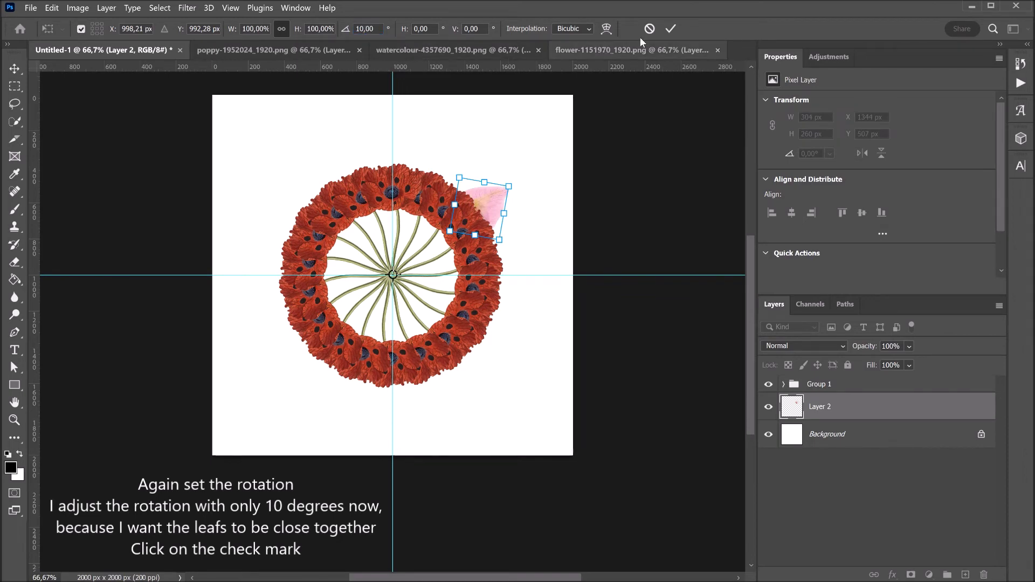
{"action": "left_click", "coordinate": [675, 26]}
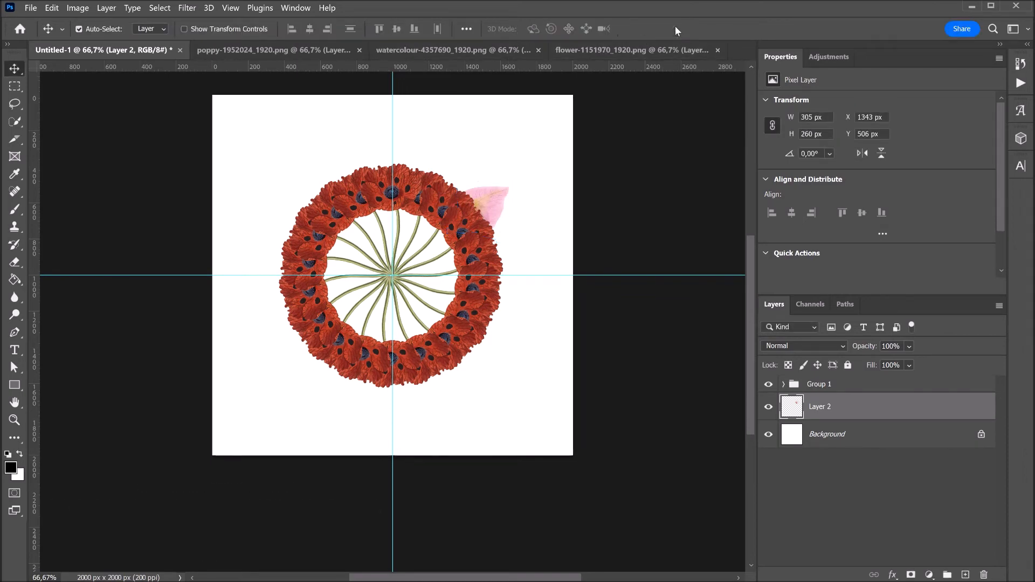
Repeat the 10° rotation on duplicates of the leaf, making 35 copies that complete a ring around the poppies.
{"action": "key", "text": "ctrl+shift+alt+t"}
{"action": "key", "text": "ctrl+shift+alt+t"}
{"action": "key", "text": "ctrl+shift+alt+t"}
{"action": "key", "text": "ctrl+shift+alt+t"}
{"action": "key", "text": "ctrl+shift+alt+t"}
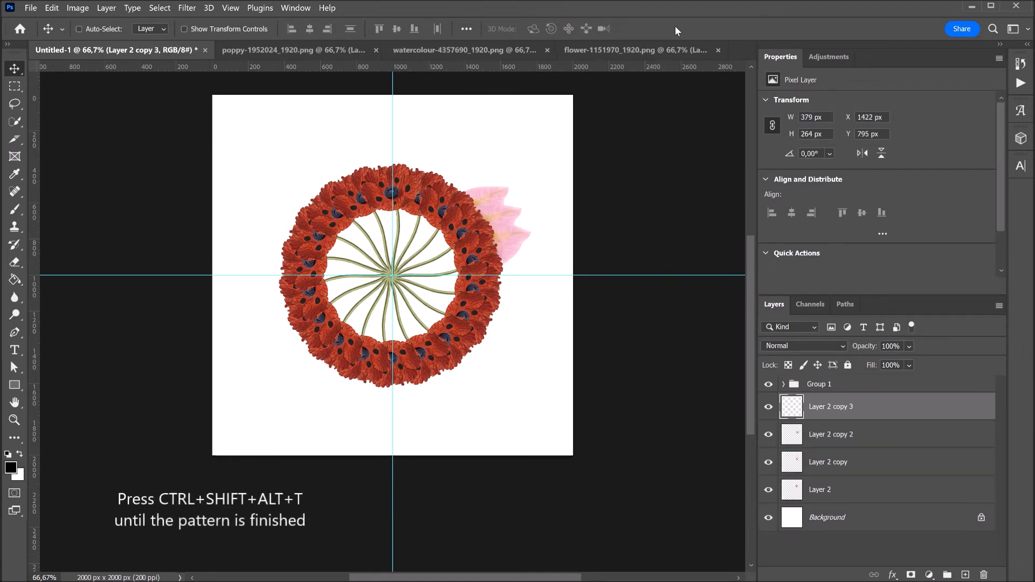
{"action": "key", "text": "ctrl+shift+alt+t"}
{"action": "key", "text": "ctrl+shift+alt+t"}
{"action": "key", "text": "ctrl+shift+alt+t"}
{"action": "key", "text": "ctrl+shift+alt+t"}
{"action": "key", "text": "ctrl+shift+alt+t"}
{"action": "key", "text": "ctrl+shift+alt+t"}
{"action": "key", "text": "ctrl+shift+alt+t"}
{"action": "key", "text": "ctrl+shift+alt+t"}
{"action": "key", "text": "ctrl+shift+alt+t"}
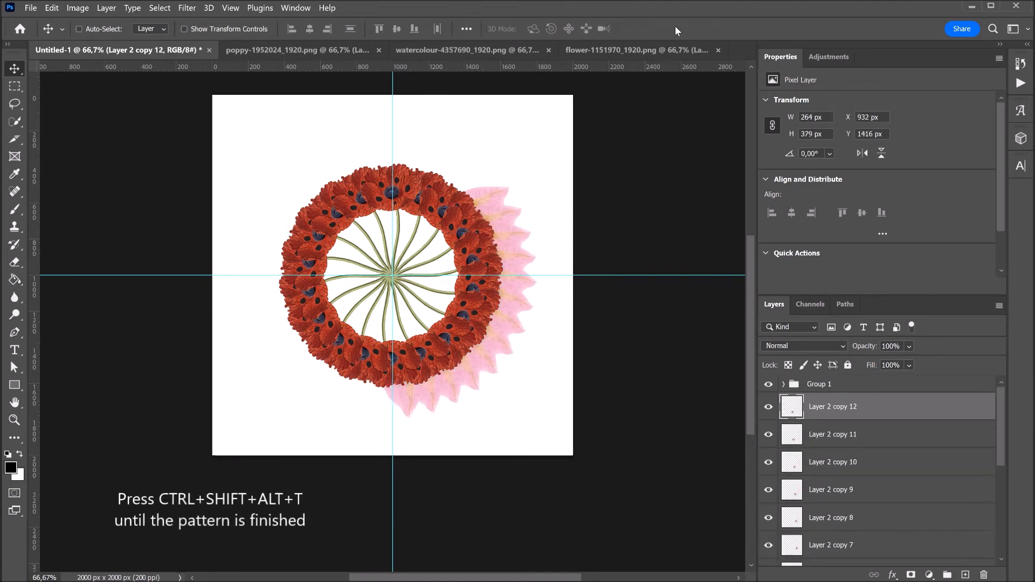
{"action": "key", "text": "ctrl+shift+alt+t"}
{"action": "key", "text": "ctrl+shift+alt+t"}
{"action": "key", "text": "ctrl+shift+alt+t"}
{"action": "key", "text": "ctrl+shift+alt+t"}
{"action": "key", "text": "ctrl+shift+alt+t"}
{"action": "key", "text": "ctrl+shift+alt+t"}
{"action": "key", "text": "ctrl+shift+alt+t"}
{"action": "key", "text": "ctrl+shift+alt+t"}
{"action": "key", "text": "ctrl+shift+alt+t"}
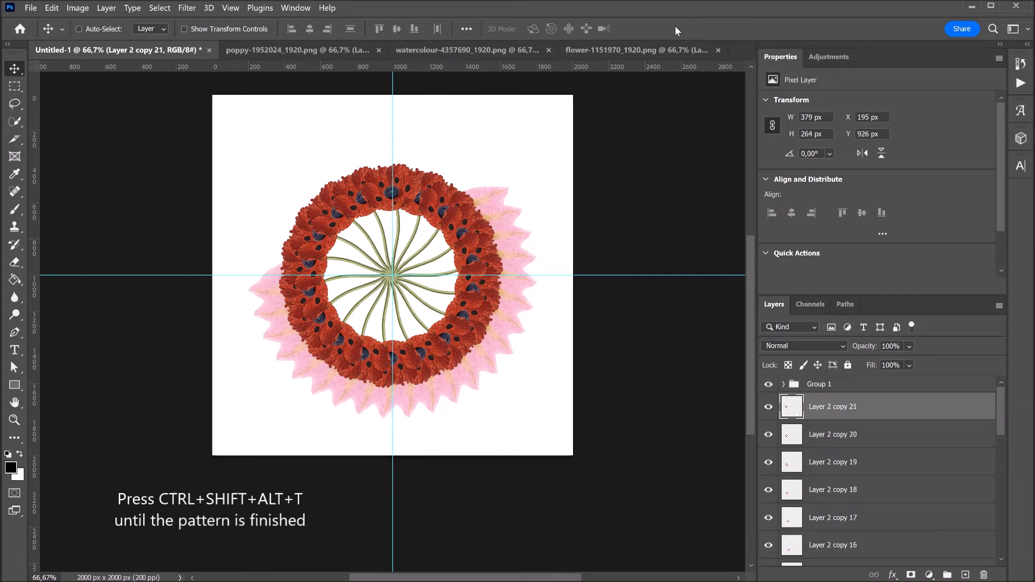
{"action": "key", "text": "ctrl+shift+alt+t"}
{"action": "key", "text": "ctrl+shift+alt+t"}
{"action": "key", "text": "ctrl+shift+alt+t"}
{"action": "key", "text": "ctrl+shift+alt+t"}
{"action": "key", "text": "ctrl+shift+alt+t"}
{"action": "key", "text": "ctrl+shift+alt+t"}
{"action": "key", "text": "ctrl+shift+alt+t"}
{"action": "key", "text": "ctrl+shift+alt+t"}
{"action": "key", "text": "ctrl+shift+alt+t"}
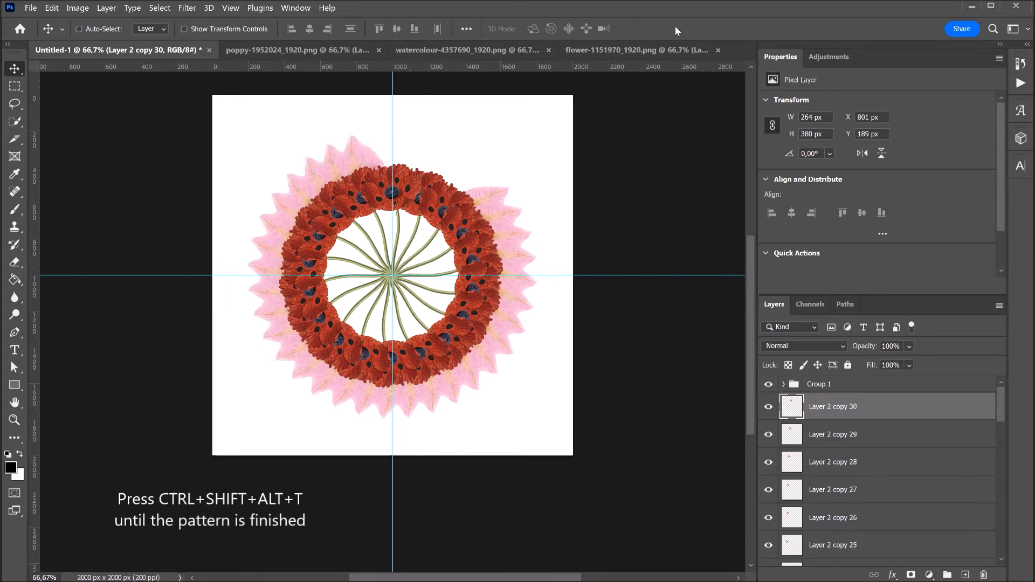
{"action": "key", "text": "ctrl+shift+alt+t"}
{"action": "key", "text": "ctrl+shift+alt+t"}
{"action": "key", "text": "ctrl+shift+alt+t"}
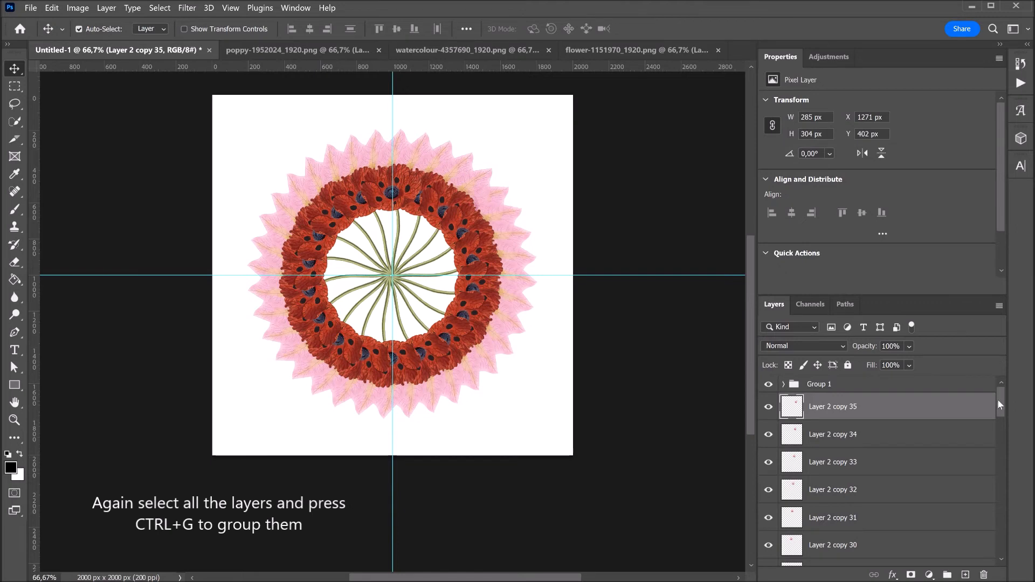
Select all the leaf layers from Layer 2 copy 35 down to Layer 2 and group them.
{"action": "left_click_drag", "start_coordinate": [1000, 404], "coordinate": [1012, 560]}
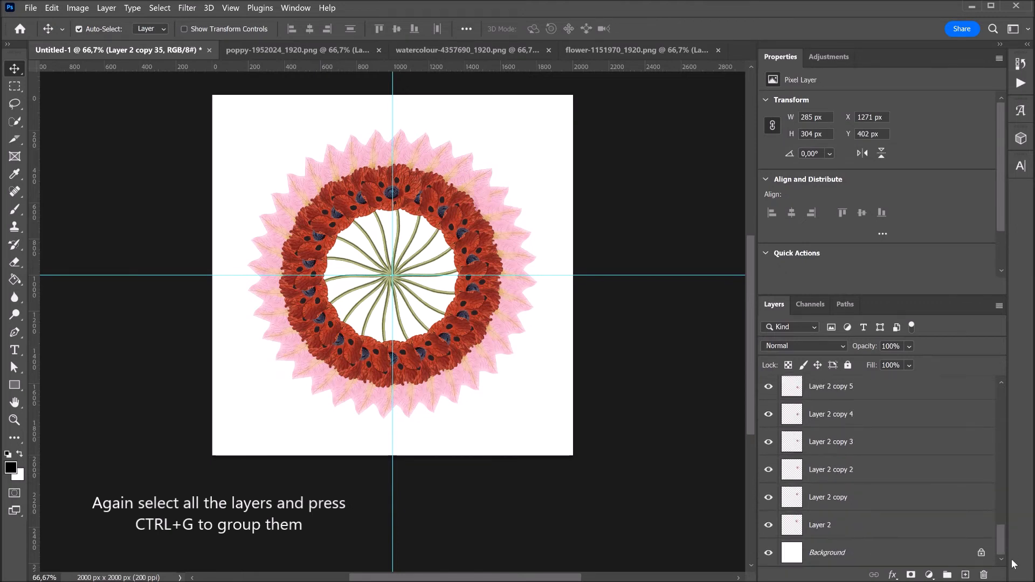
{"action": "left_click", "coordinate": [940, 532], "text": "shift"}
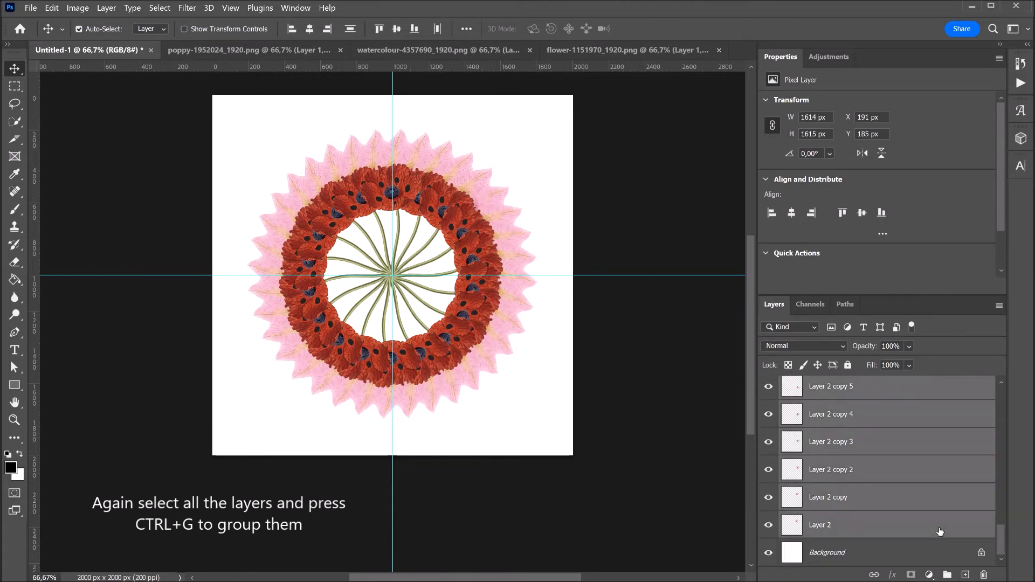
{"action": "key", "text": "ctrl+g"}
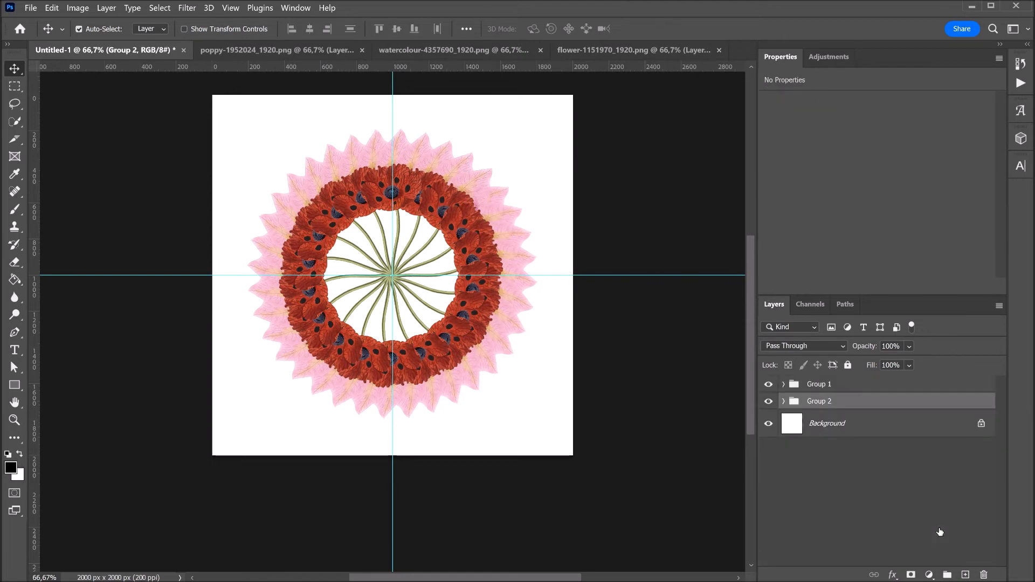
Delete the vertical and horizontal guides crossing the canvas centre.
{"action": "left_click", "coordinate": [394, 82]}
{"action": "key", "text": "Delete"}
{"action": "left_click", "coordinate": [639, 277]}
{"action": "key", "text": "Delete"}
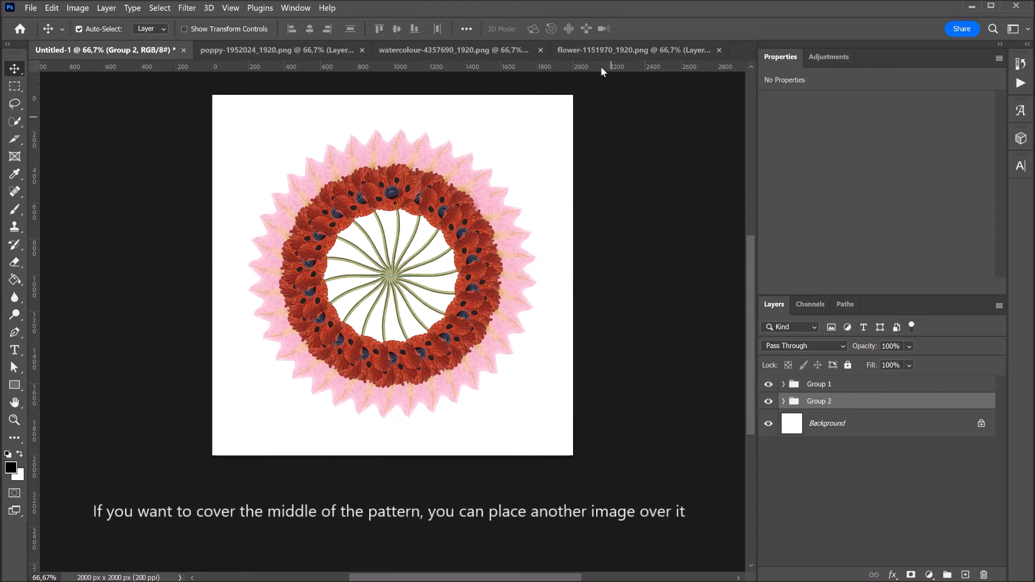
Copy the purple flower from flower-1151970_1920.png into the Untitled-1 pattern document and place its layer above both groups.
{"action": "left_click", "coordinate": [600, 47]}
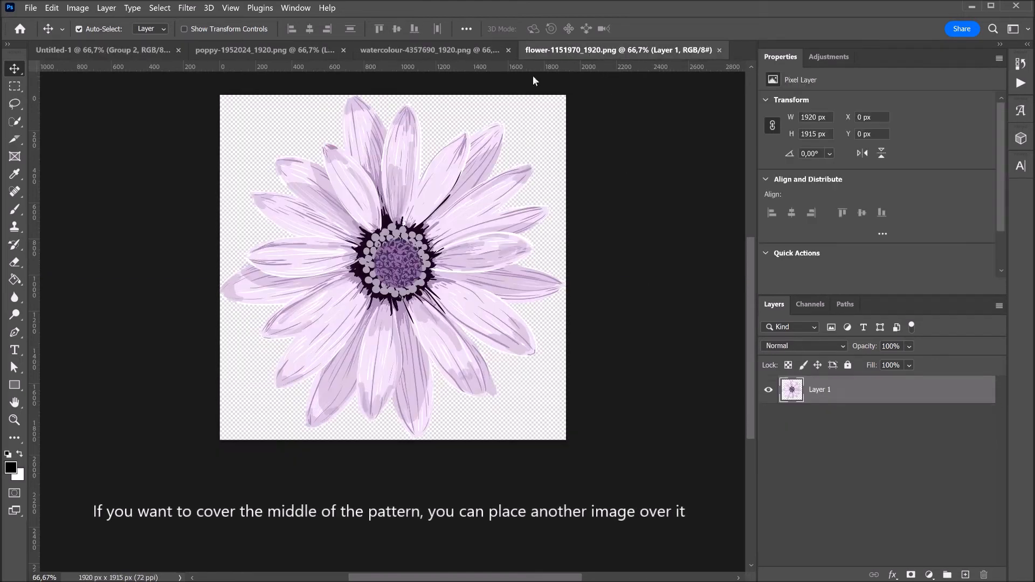
{"action": "left_click_drag", "start_coordinate": [331, 176], "coordinate": [390, 248]}
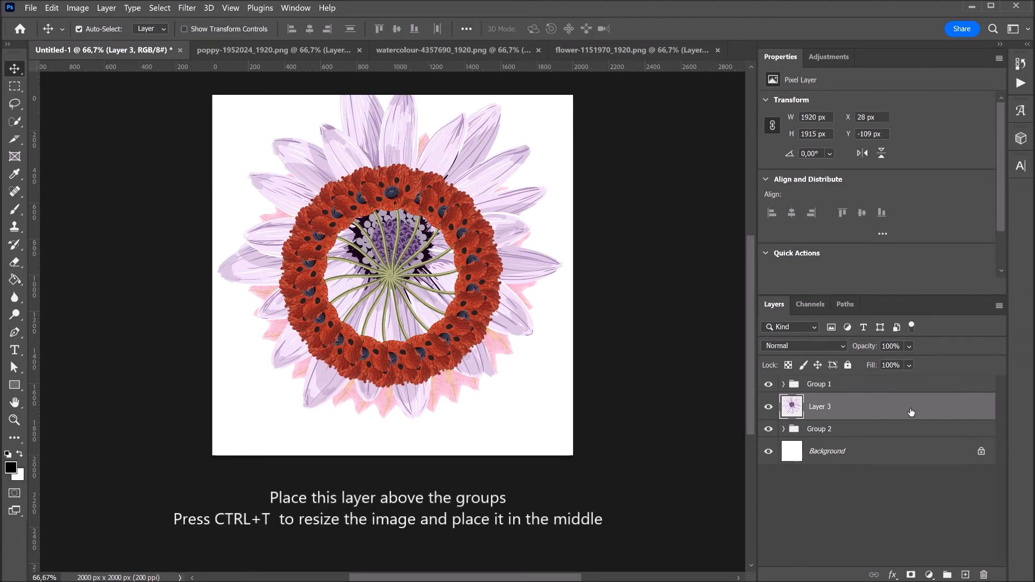
{"action": "left_click_drag", "start_coordinate": [911, 413], "coordinate": [910, 377]}
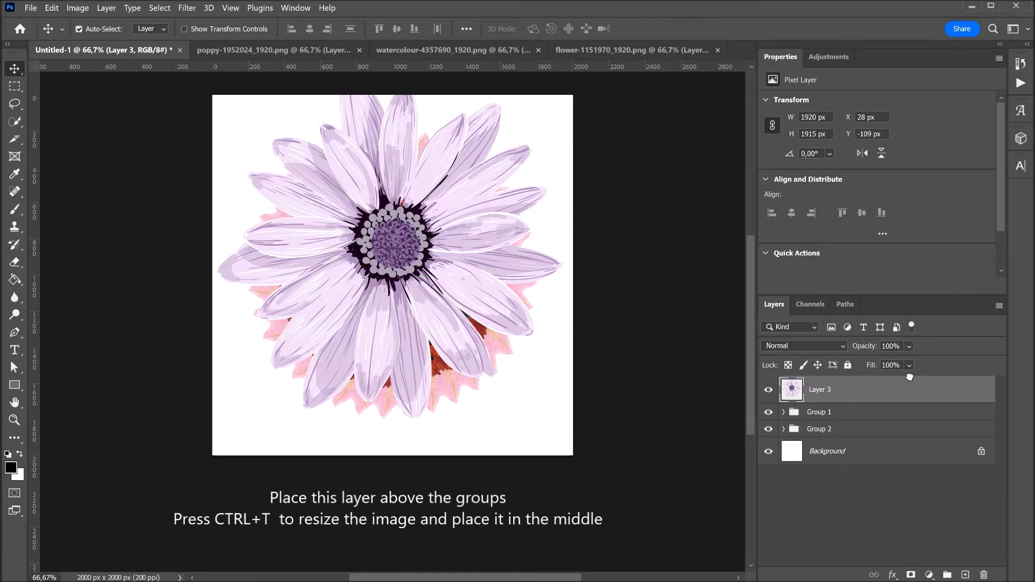
Scale the purple flower down to about 456 × 455 px and position it over the middle of the pattern.
{"action": "key", "text": "ctrl+t"}
{"action": "left_click_drag", "start_coordinate": [391, 74], "coordinate": [391, 243]}
{"action": "left_click_drag", "start_coordinate": [390, 411], "coordinate": [391, 325]}
{"action": "left_click_drag", "start_coordinate": [406, 286], "coordinate": [402, 274]}
{"action": "key", "text": "Return"}
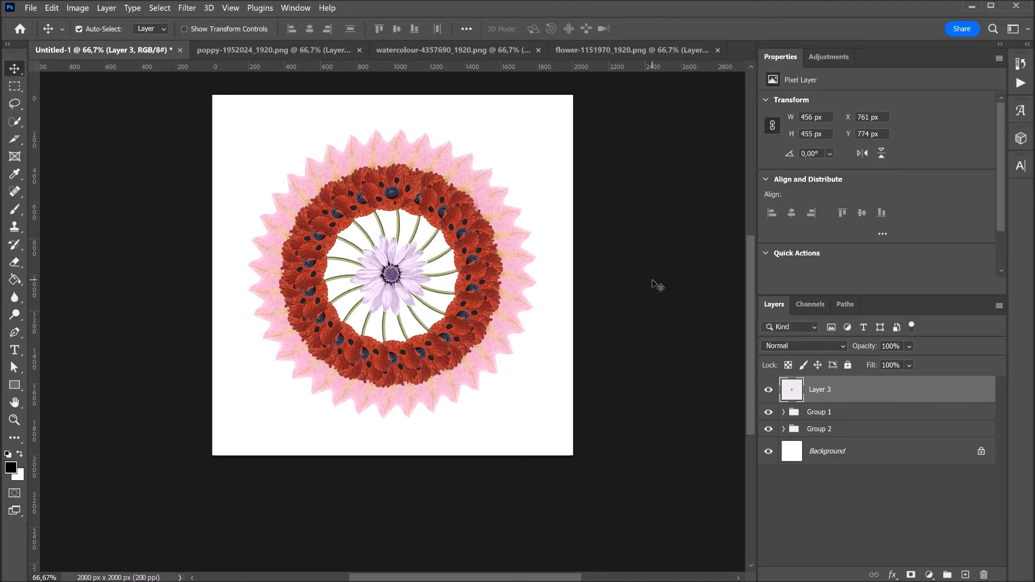
Scale the flower layer and both groups together to about 104.73% and centre the whole pattern on the canvas.
{"action": "left_click", "coordinate": [881, 433], "text": "shift"}
{"action": "key", "text": "ctrl+t"}
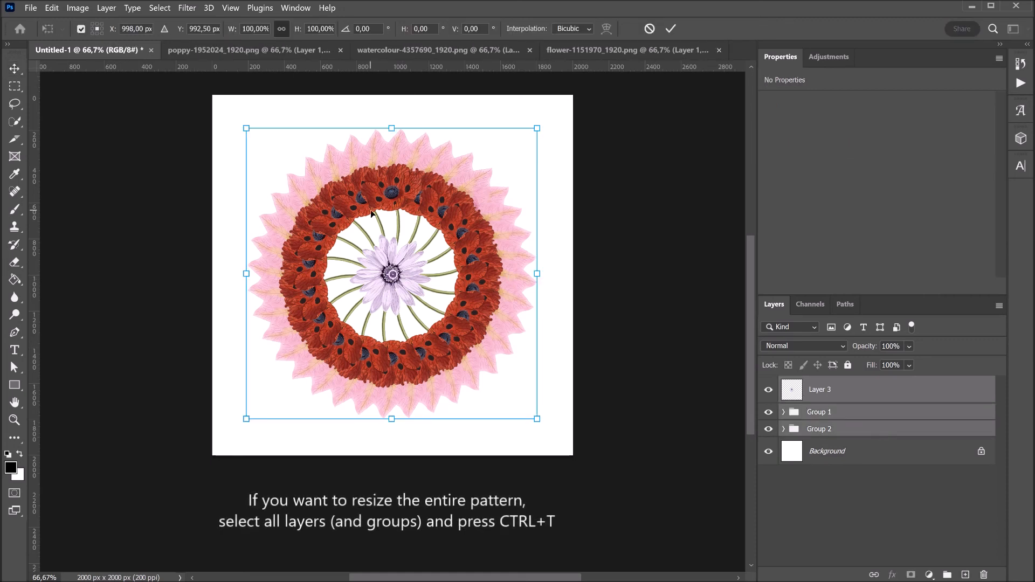
{"action": "mouse_move", "coordinate": [391, 123]}
{"action": "left_mouse_down"}
{"action": "mouse_move", "coordinate": [389, 77]}
{"action": "mouse_move", "coordinate": [448, 92]}
{"action": "mouse_move", "coordinate": [390, 190]}
{"action": "mouse_move", "coordinate": [386, 115]}
{"action": "left_mouse_up"}
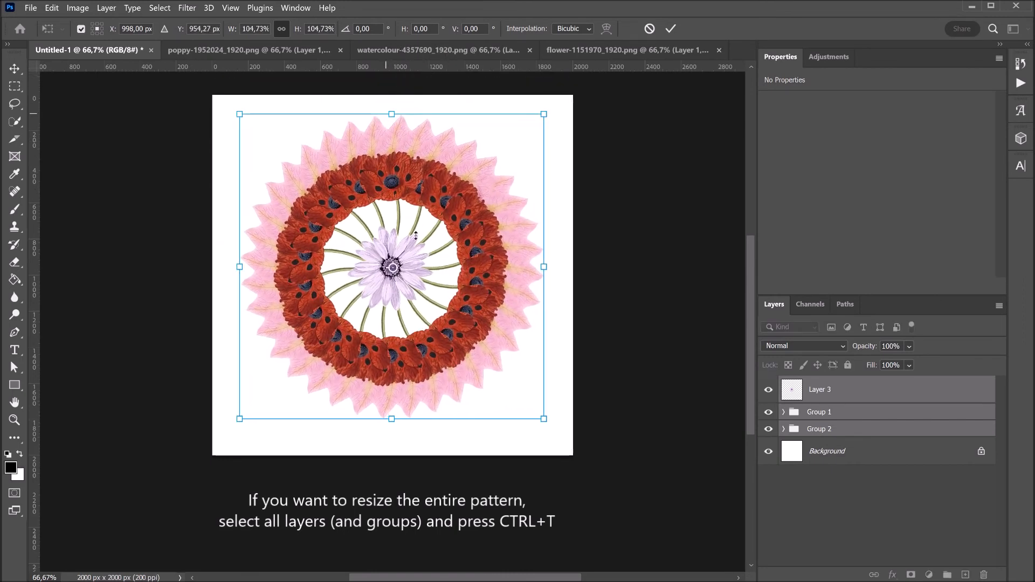
{"action": "left_click_drag", "start_coordinate": [421, 266], "coordinate": [422, 265]}
{"action": "left_click", "coordinate": [671, 29]}
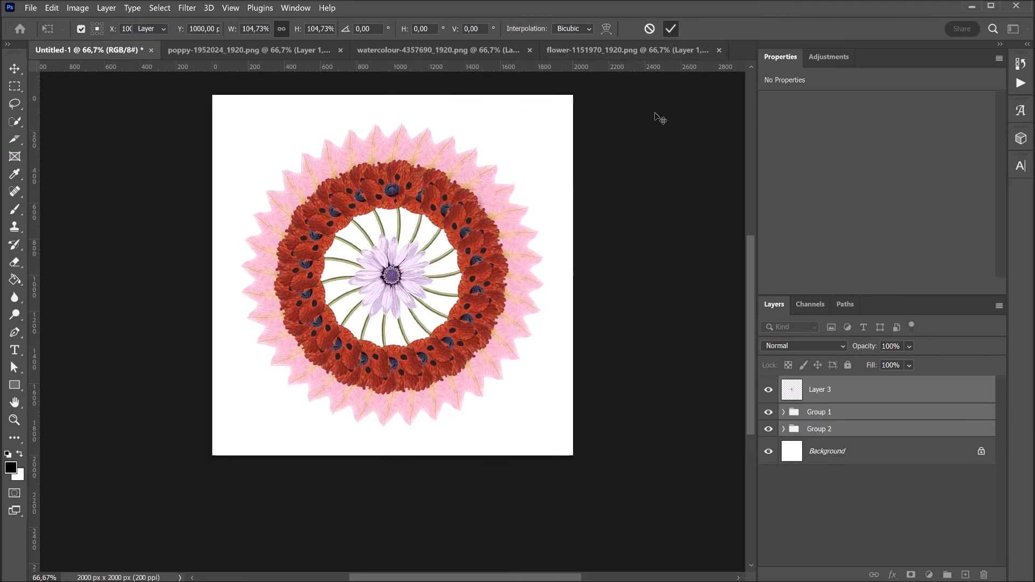